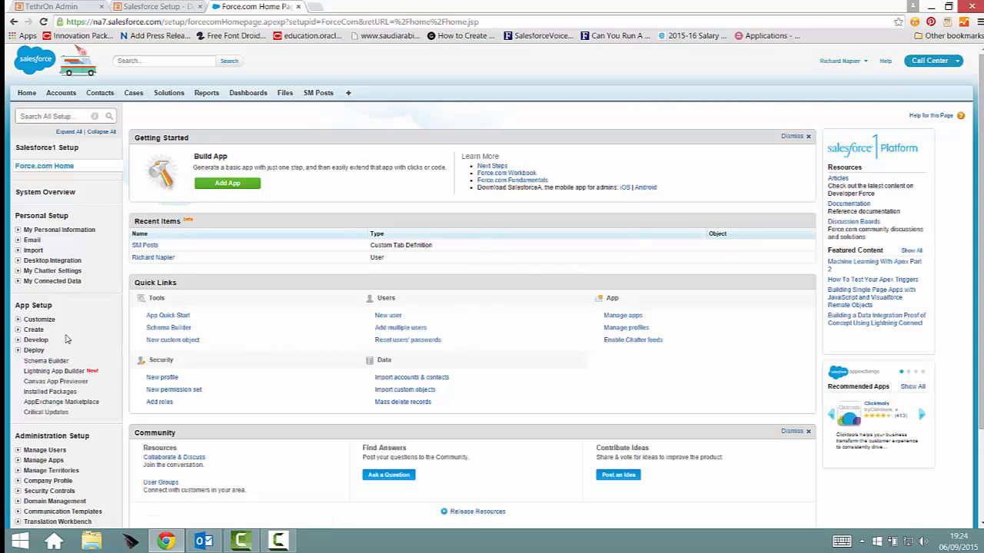
- Go from the Force.com Home setup page to the Customize settings overview
{"action": "scroll", "coordinate": [107, 292], "scroll_direction": "down", "scroll_amount": 3}
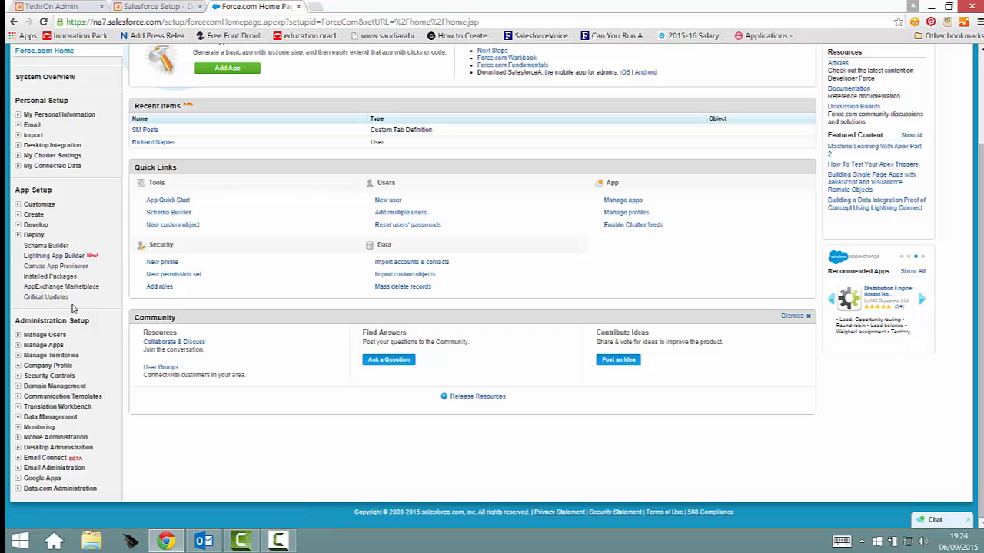
{"action": "scroll", "coordinate": [81, 332], "scroll_direction": "up", "scroll_amount": 1}
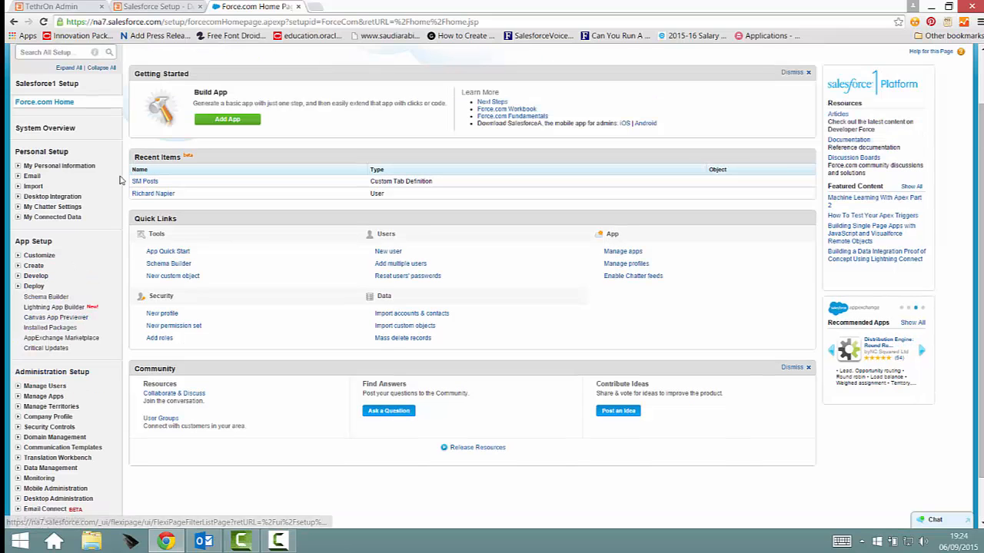
{"action": "left_click", "coordinate": [44, 387]}
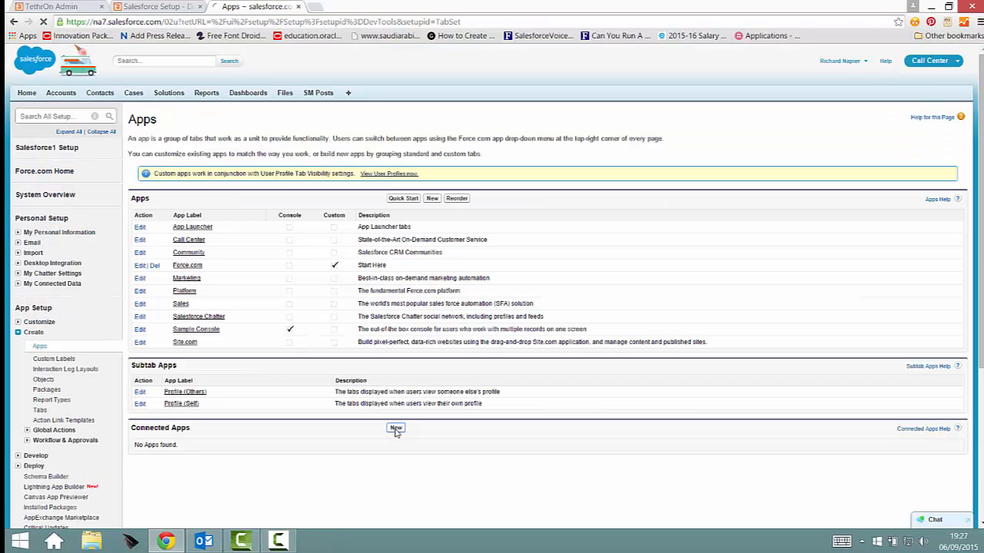
{"action": "left_click", "coordinate": [395, 429]}
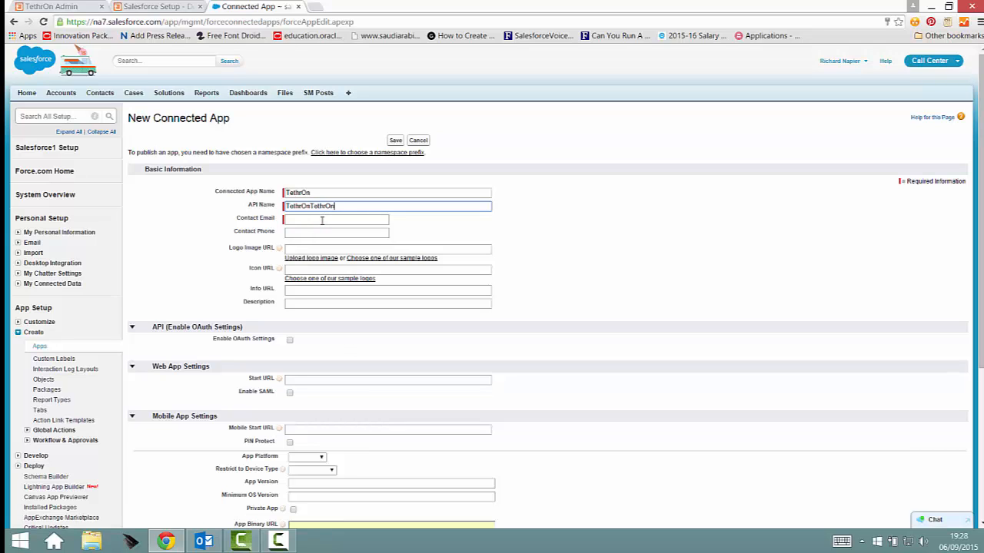
{"action": "left_click", "coordinate": [323, 221]}
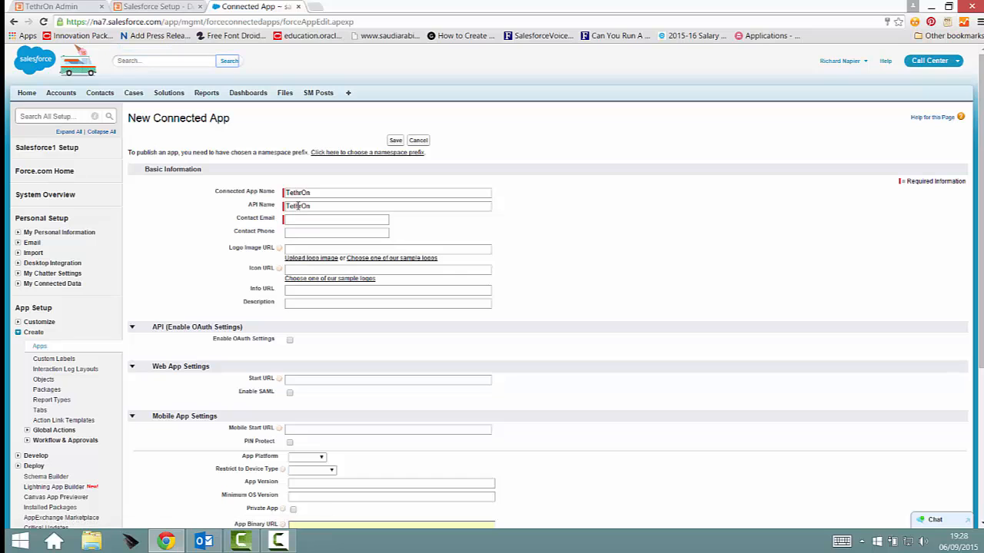
{"action": "left_click", "coordinate": [328, 223]}
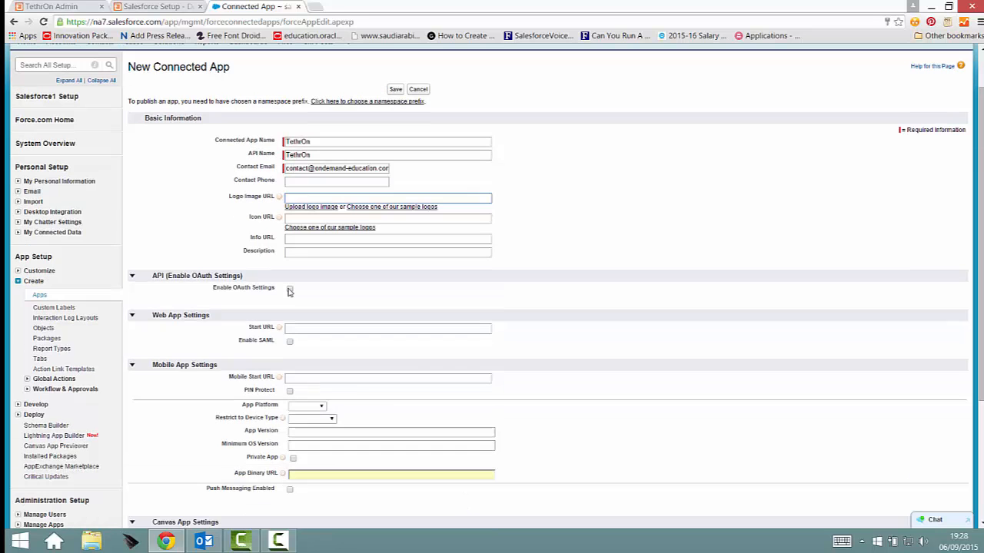
{"action": "left_click", "coordinate": [290, 289]}
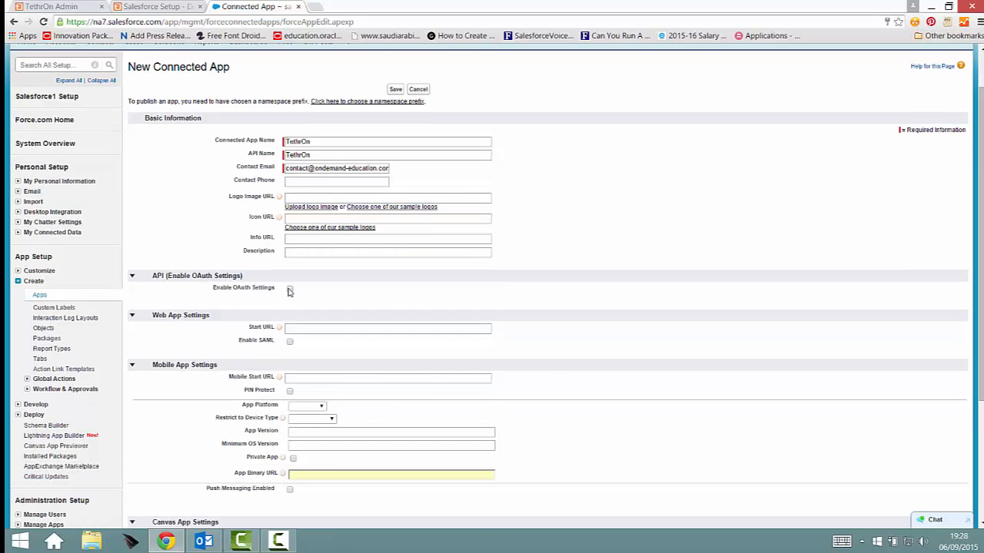
{"action": "left_click", "coordinate": [345, 304]}
{"action": "type", "text": "https://"}
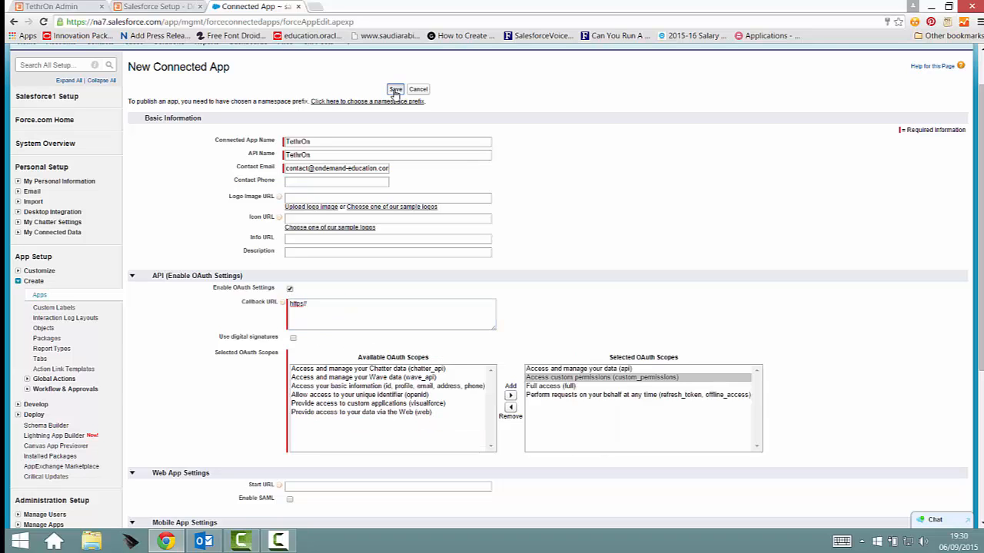
{"action": "left_click", "coordinate": [395, 90]}
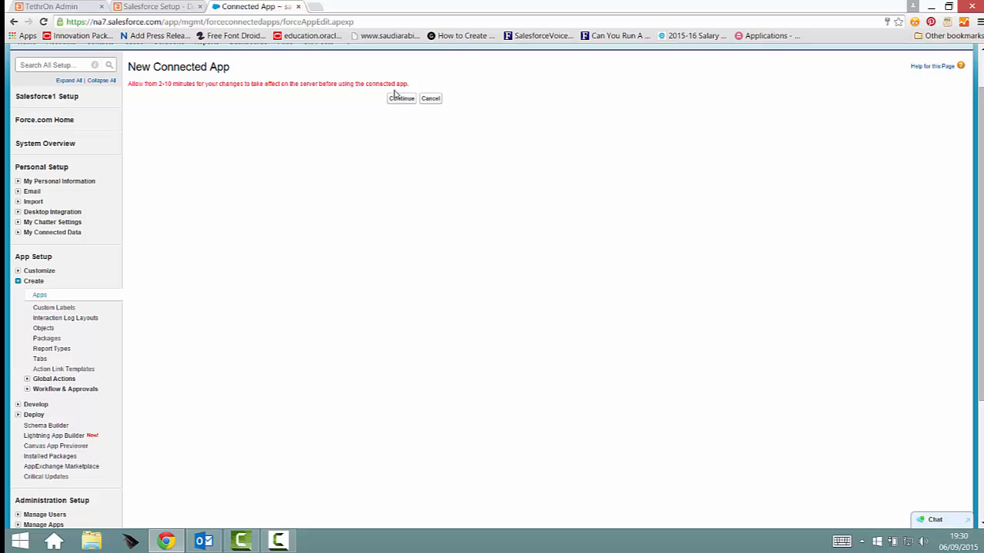
- Save a login IP range 0.0.0.0–255.255.255.255 with the description 'testing'
{"action": "left_click", "coordinate": [397, 100]}
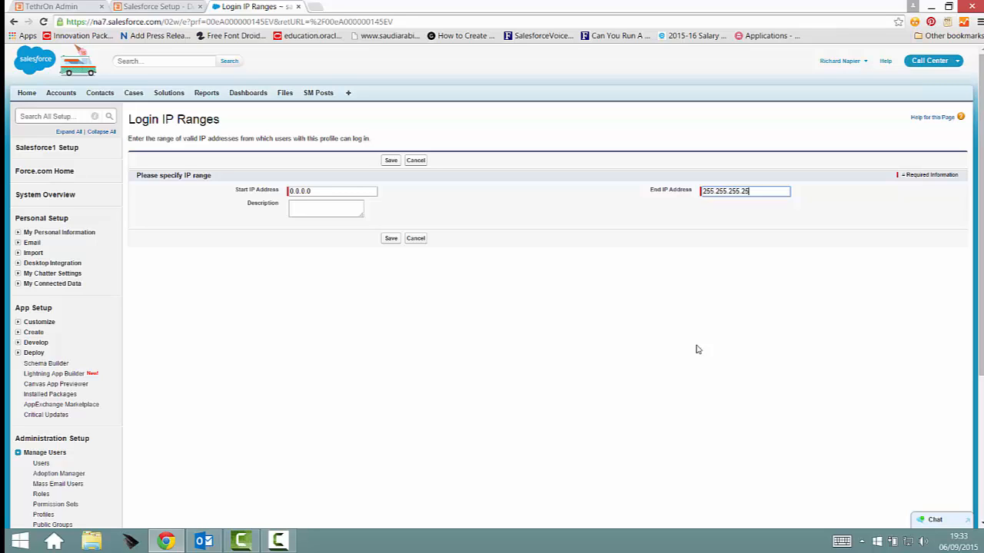
{"action": "key", "text": "Tab"}
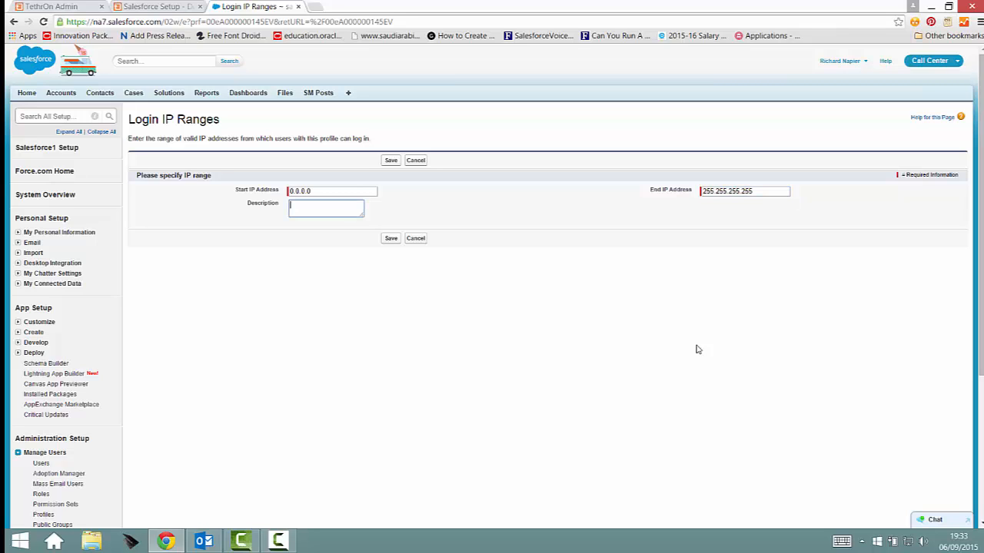
{"action": "type", "text": "testing"}
{"action": "left_click", "coordinate": [390, 238]}
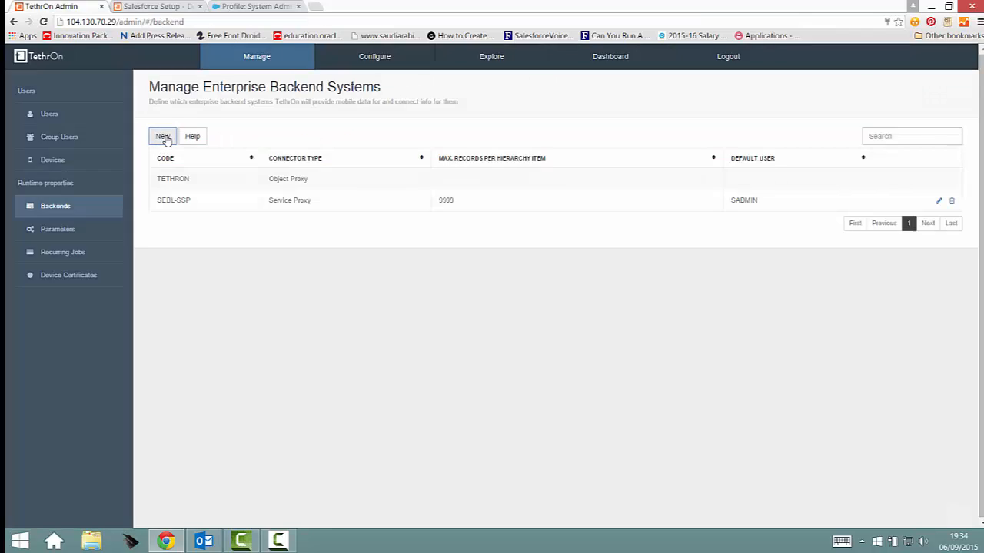
{"action": "left_click", "coordinate": [163, 137]}
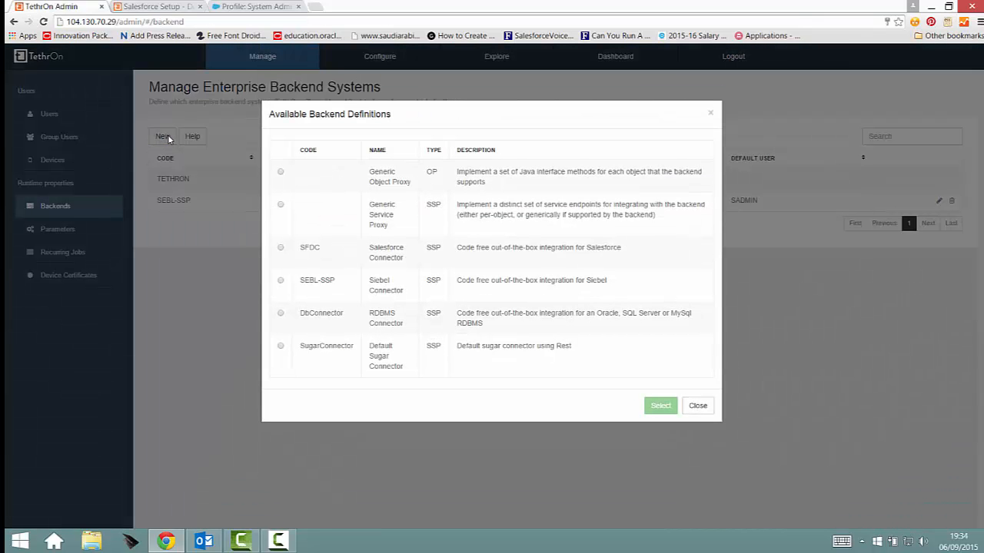
- Add an SFDC backend with the default username email, validate the connection, and discover backend objects
{"action": "left_click", "coordinate": [281, 249]}
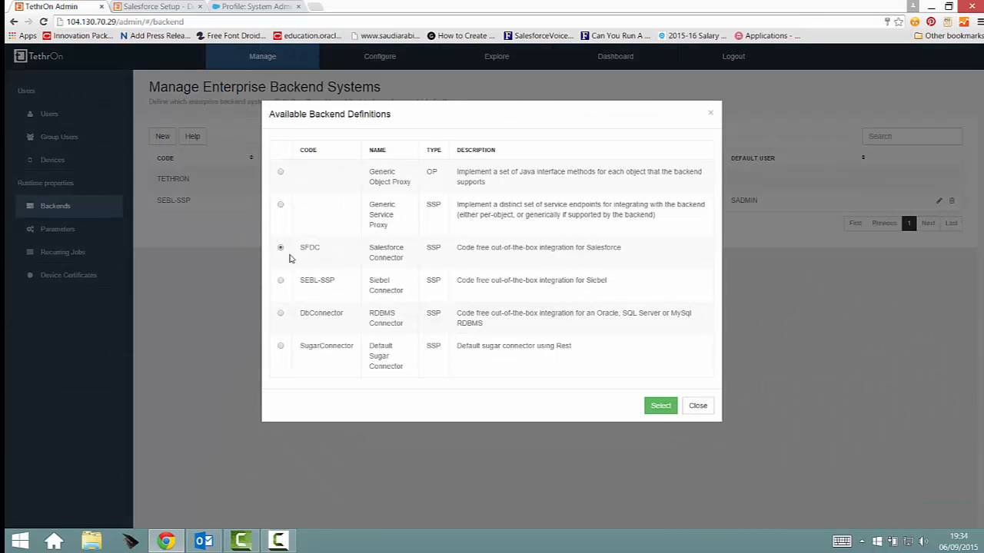
{"action": "left_click", "coordinate": [660, 406]}
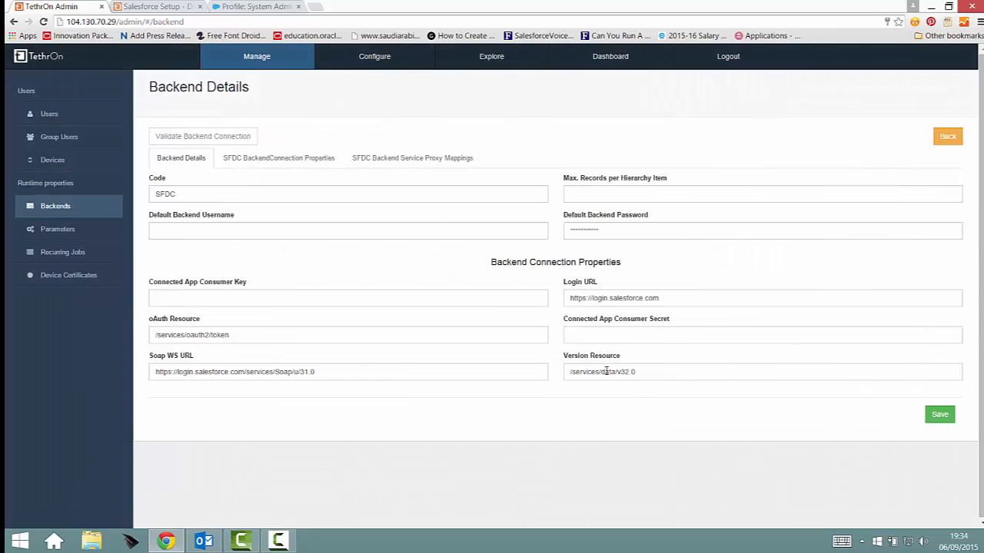
{"action": "left_click", "coordinate": [289, 229]}
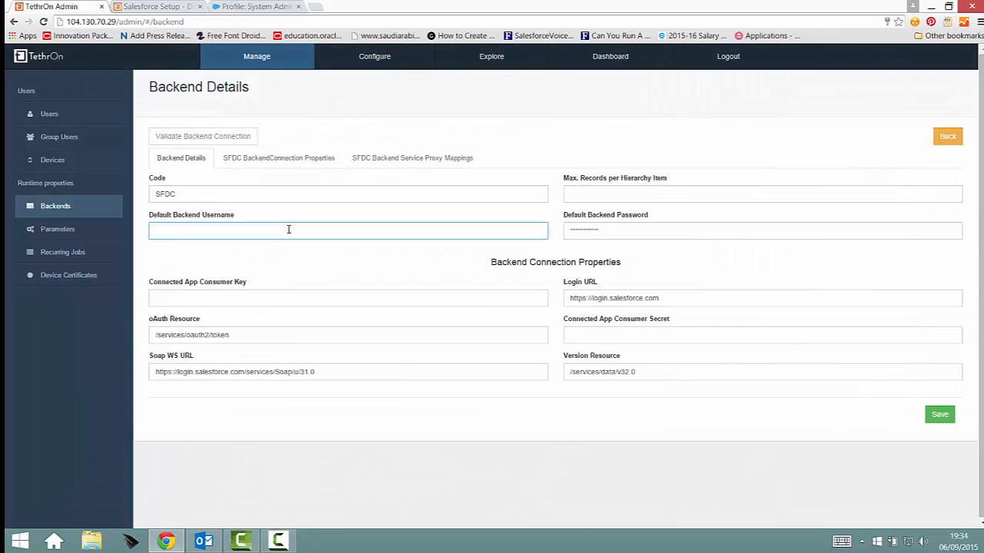
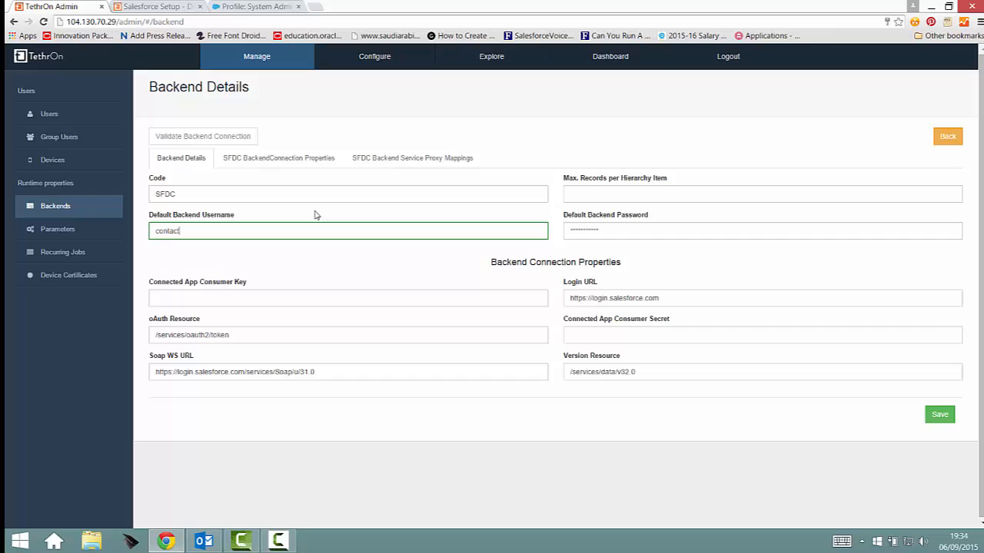
{"action": "key", "text": "Tab"}
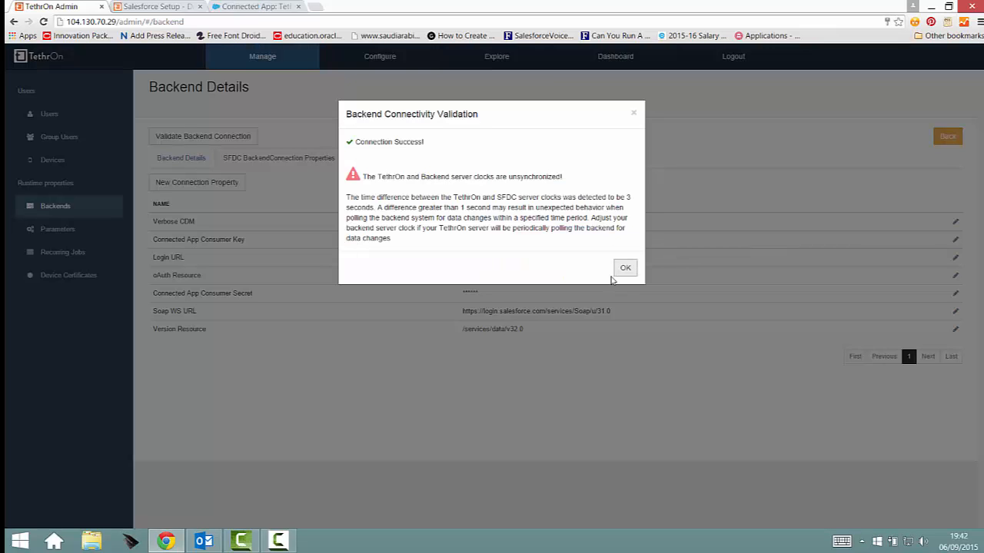
{"action": "left_click", "coordinate": [624, 268]}
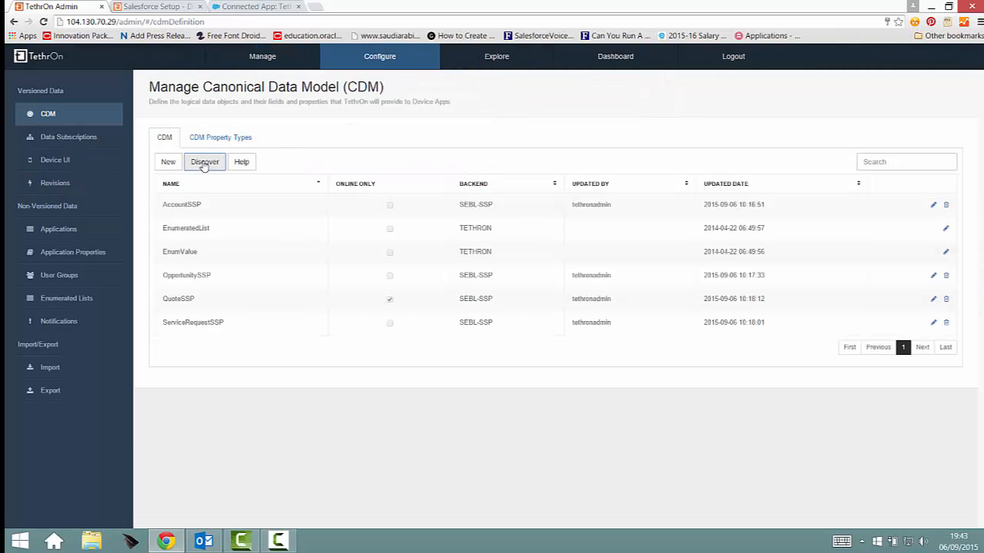
{"action": "left_click", "coordinate": [205, 162]}
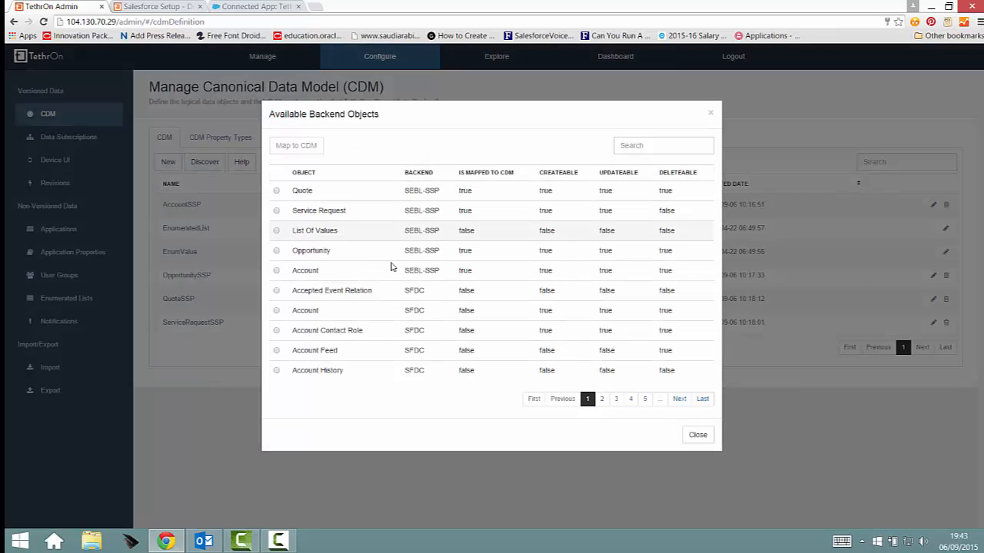
- Page to the fifth page of backend objects and map Campaign (SFDC) to the CDM
{"action": "left_click", "coordinate": [277, 311]}
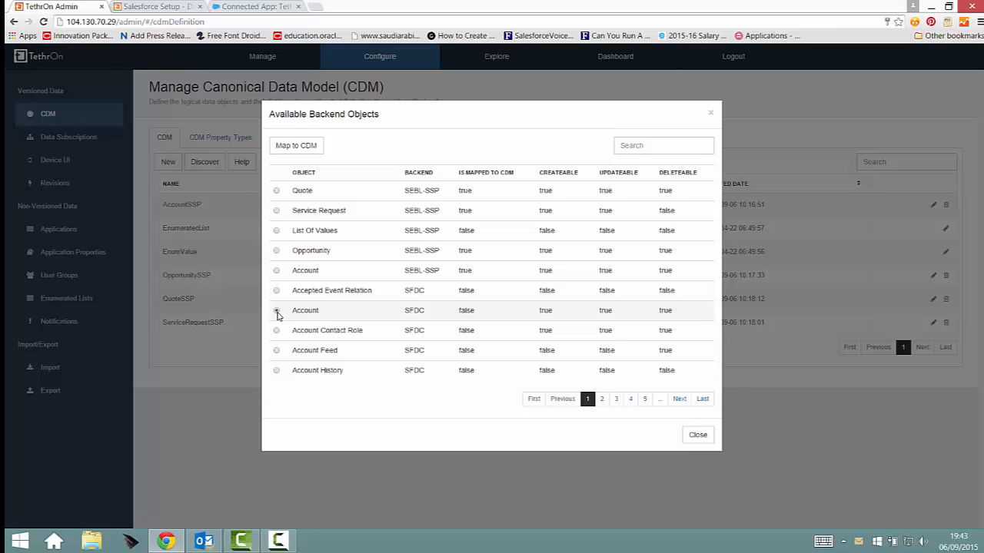
{"action": "left_click", "coordinate": [617, 400]}
{"action": "left_click", "coordinate": [631, 400]}
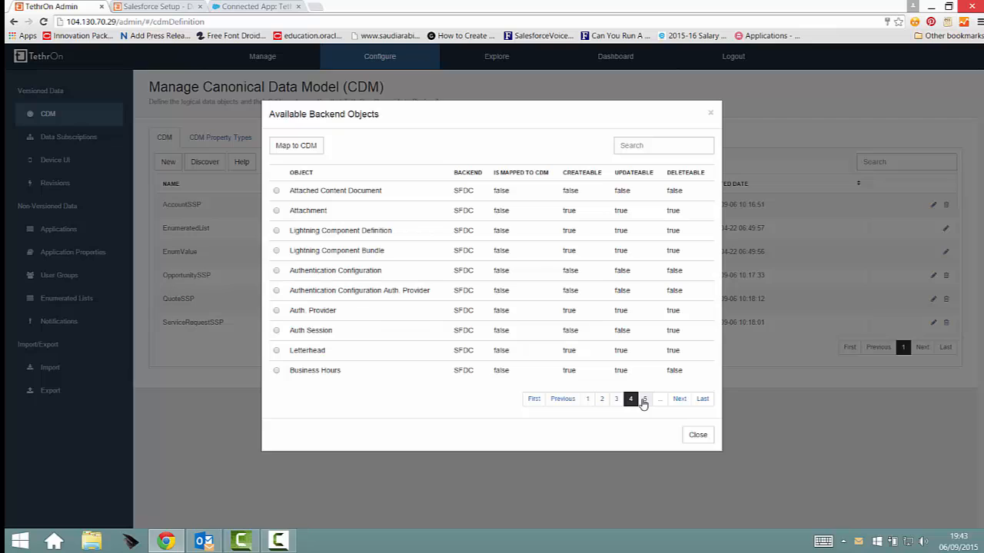
{"action": "left_click", "coordinate": [644, 401]}
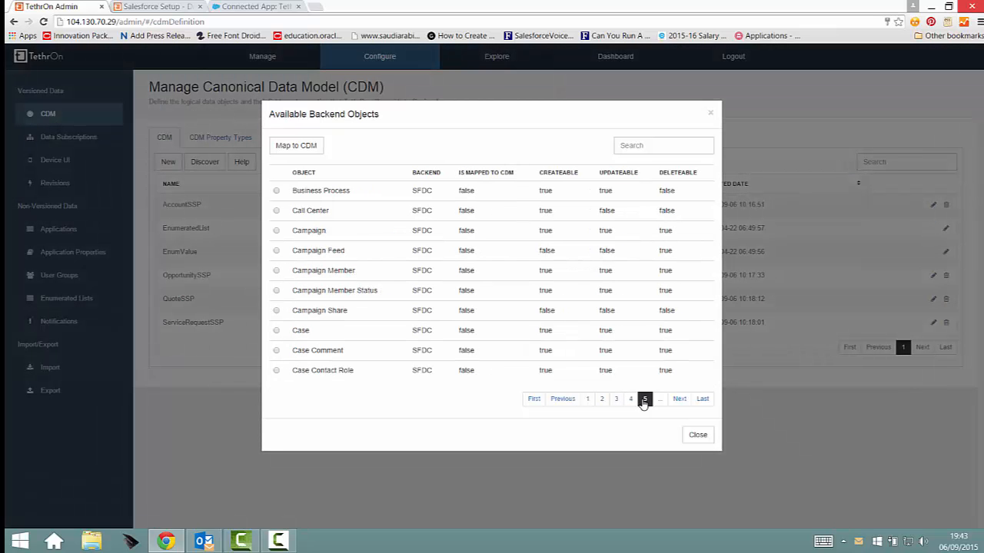
{"action": "left_click", "coordinate": [276, 231]}
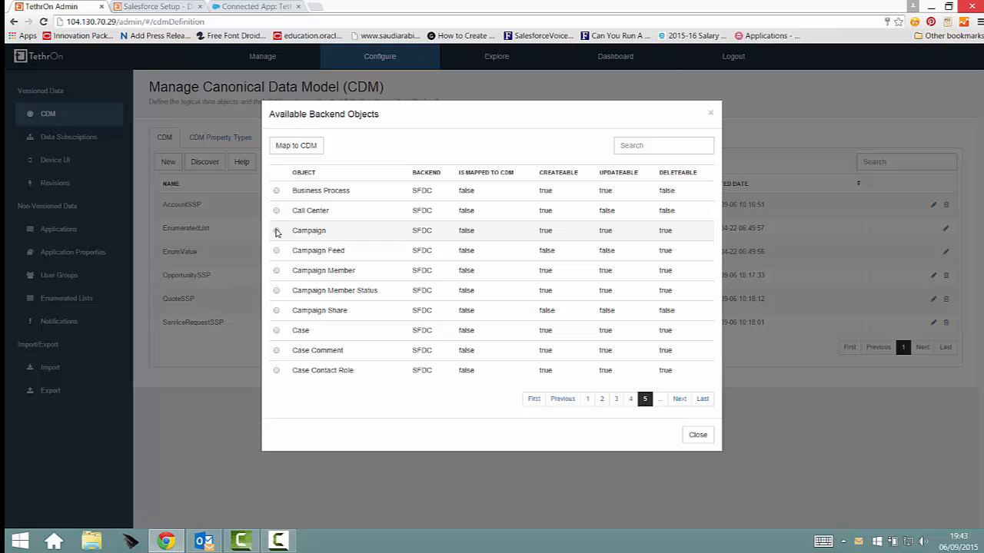
{"action": "left_click", "coordinate": [300, 148]}
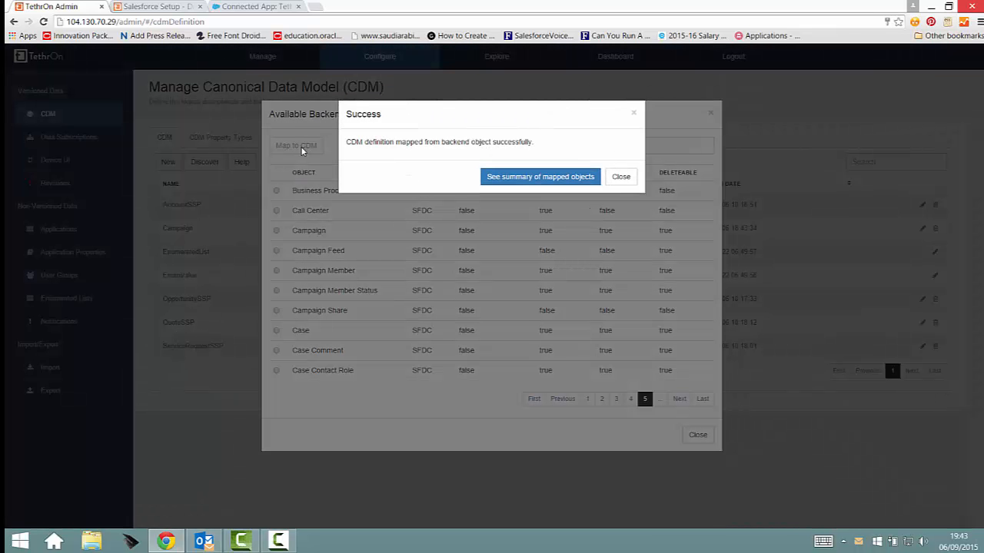
- Inspect the Campaign (SFDC) fields in the mapped-objects summary, then close both dialogs
{"action": "left_click", "coordinate": [560, 179]}
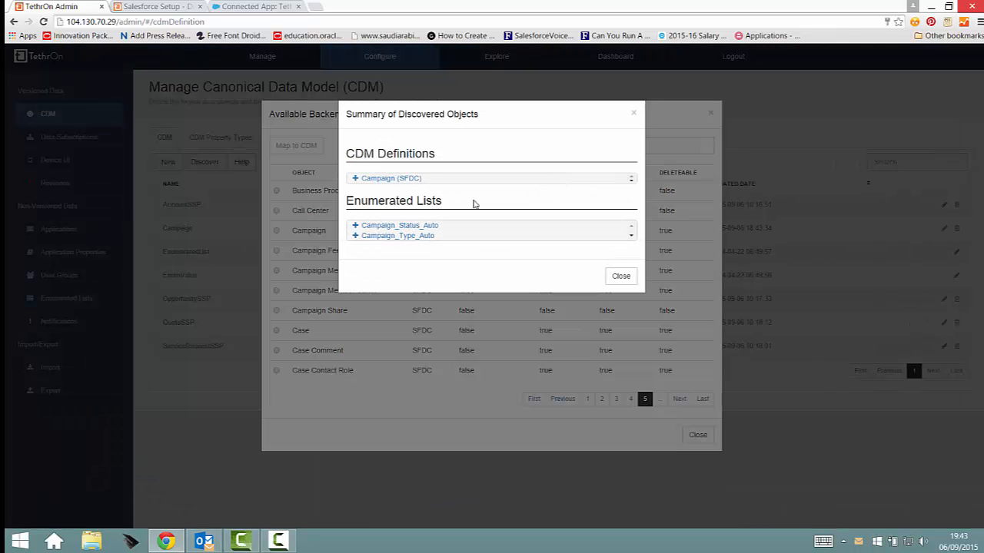
{"action": "left_click", "coordinate": [354, 179]}
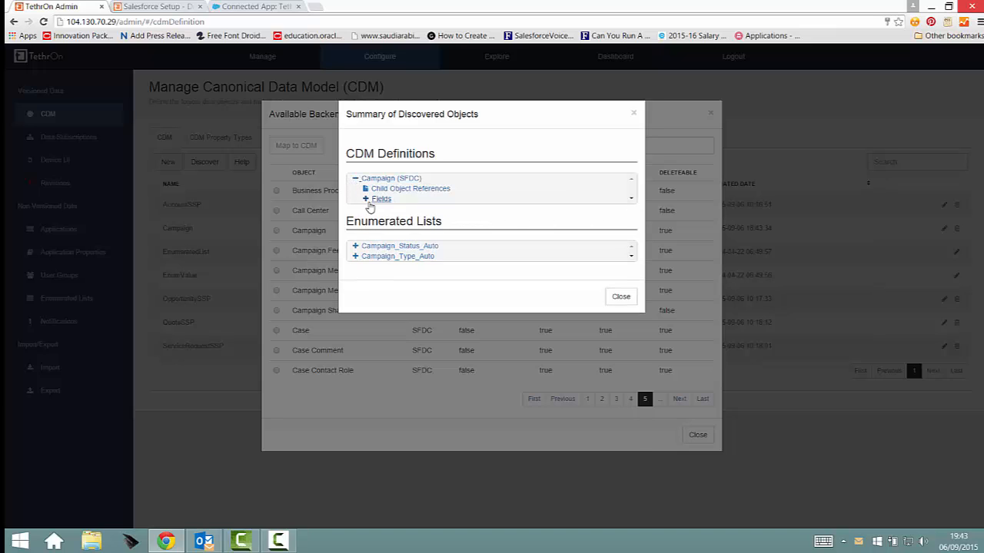
{"action": "left_click", "coordinate": [366, 199]}
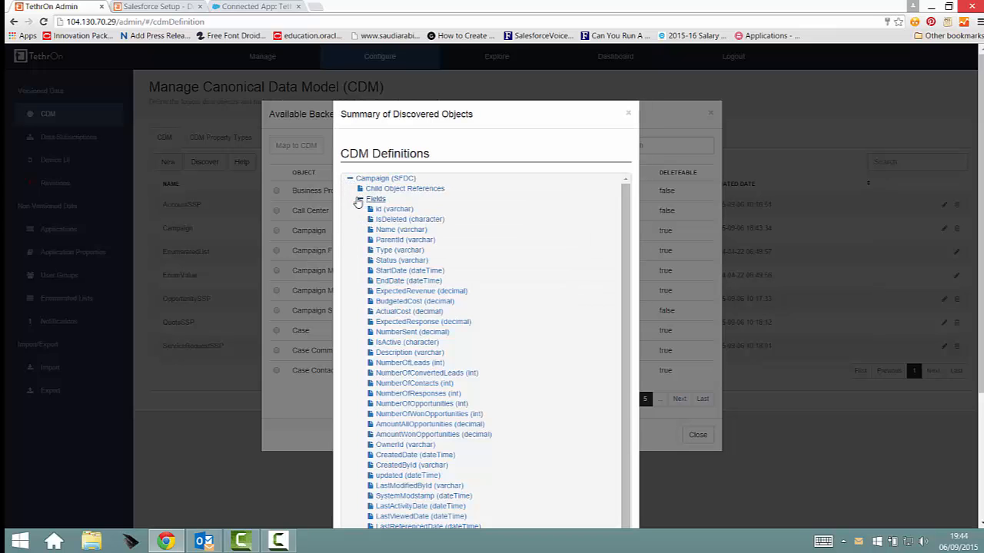
{"action": "left_click", "coordinate": [363, 201]}
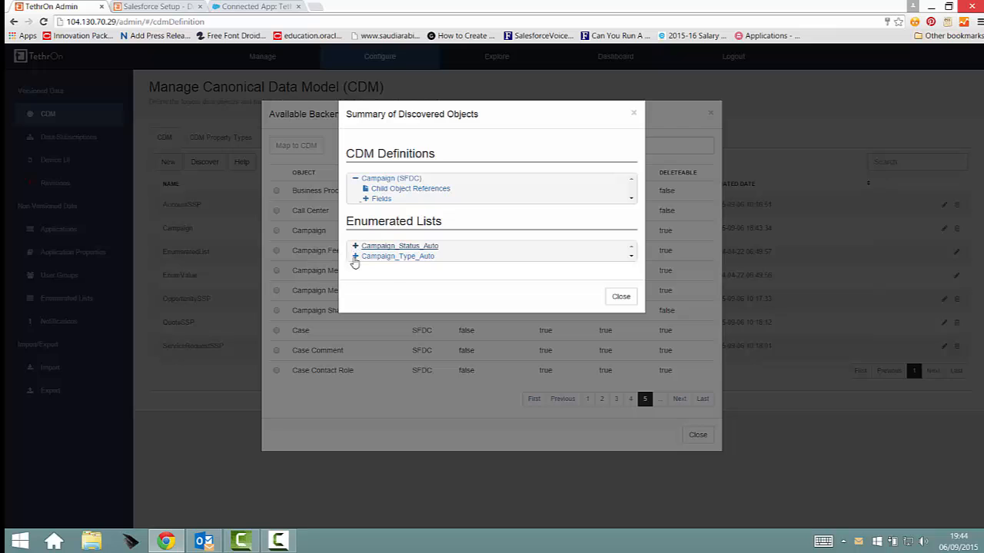
{"action": "left_click", "coordinate": [620, 297]}
{"action": "left_click", "coordinate": [694, 435]}
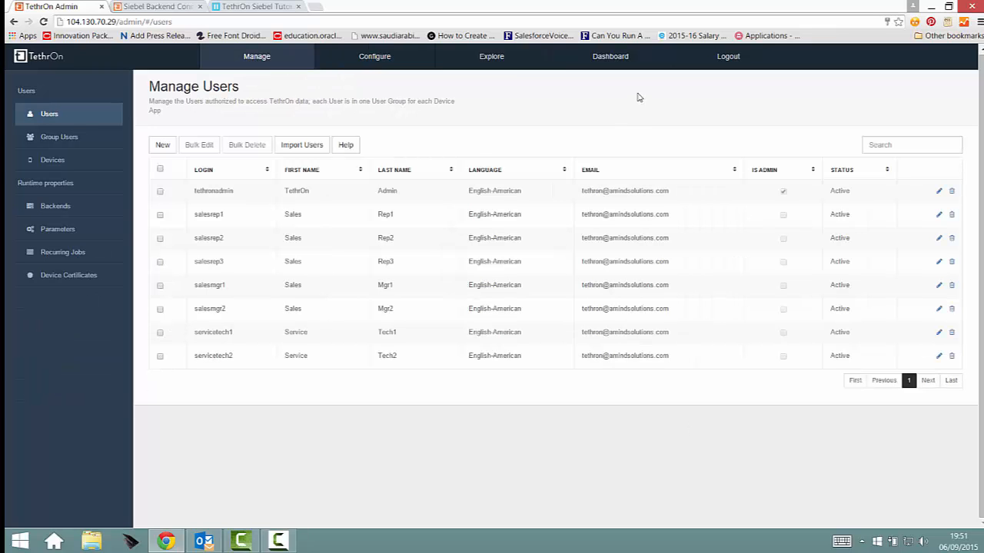
- Give salesrep1 an SFDC backend credential with the Salesforce login email and close the user details
{"action": "left_click", "coordinate": [939, 216]}
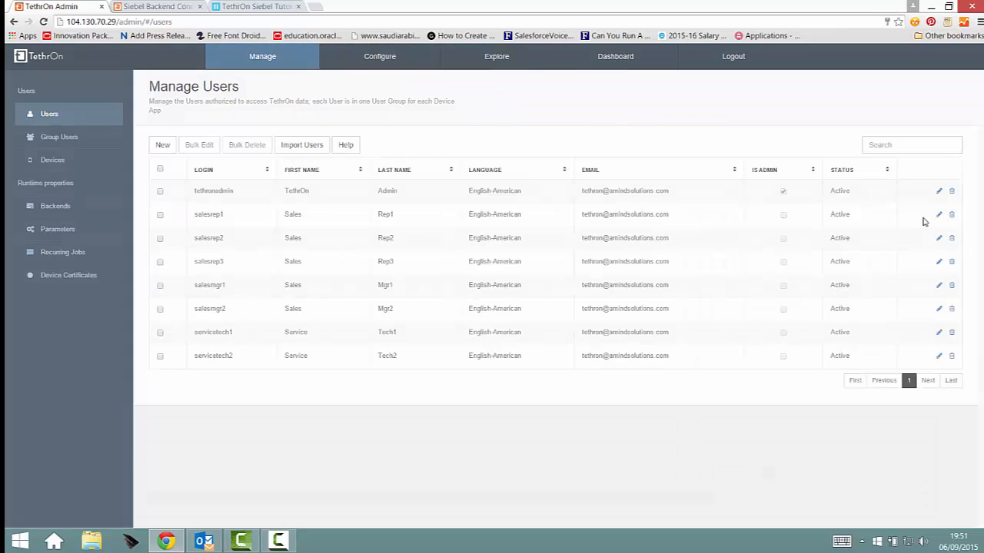
{"action": "left_click", "coordinate": [413, 148]}
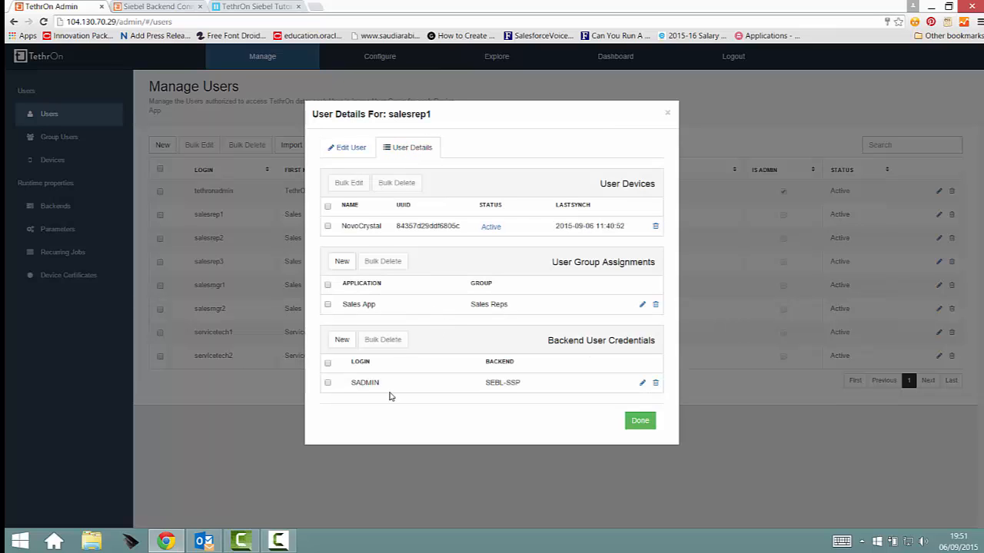
{"action": "left_click", "coordinate": [342, 344]}
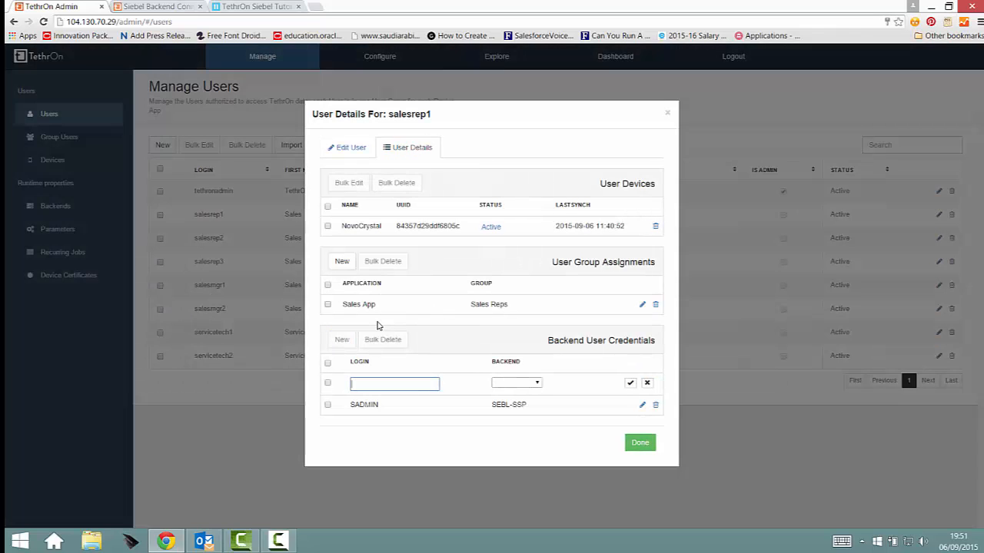
{"action": "left_click", "coordinate": [530, 384]}
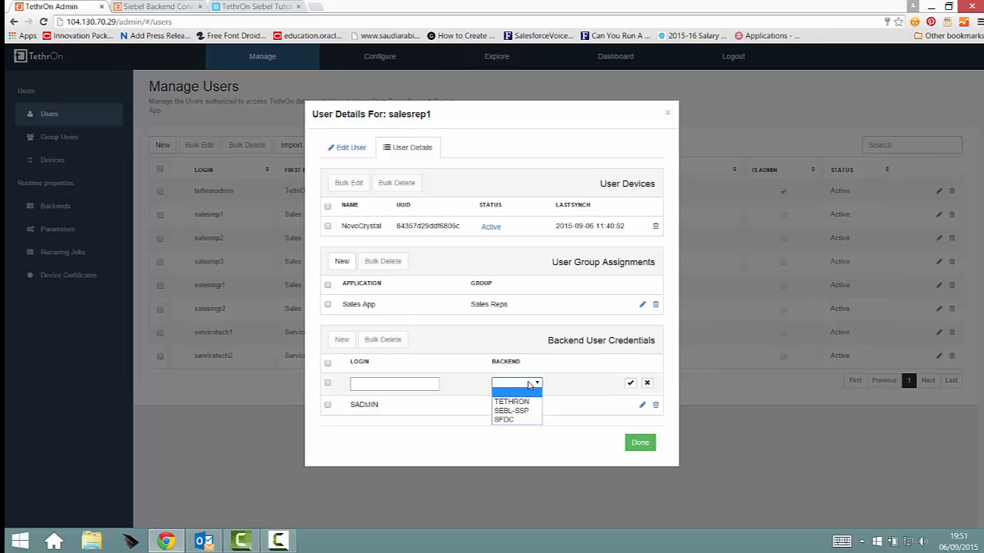
{"action": "left_click", "coordinate": [518, 418]}
{"action": "left_click", "coordinate": [390, 389]}
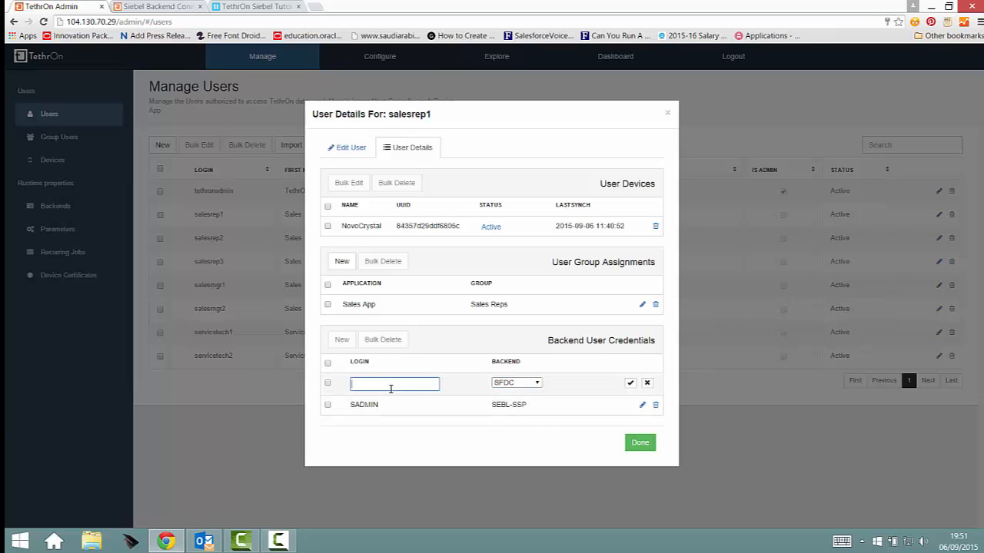
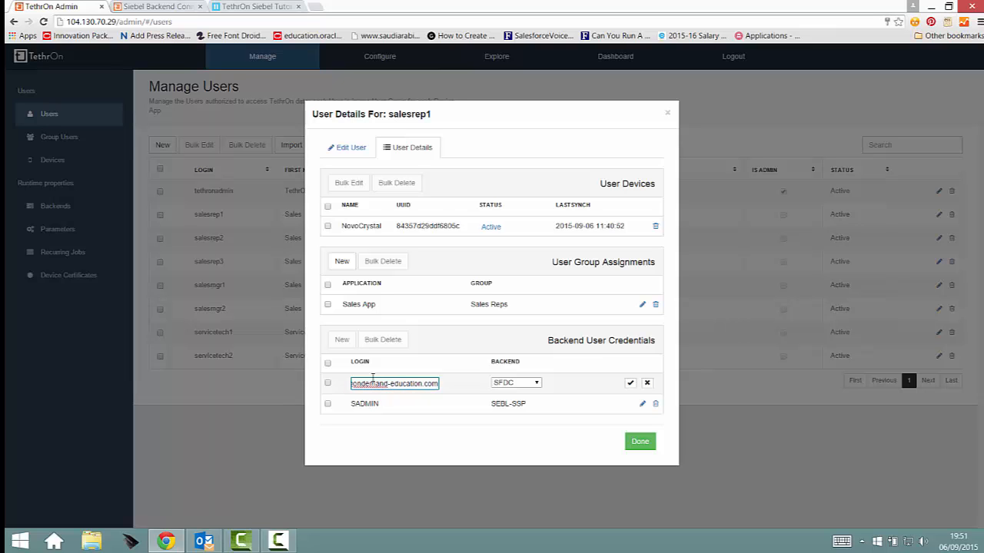
{"action": "left_click", "coordinate": [629, 384]}
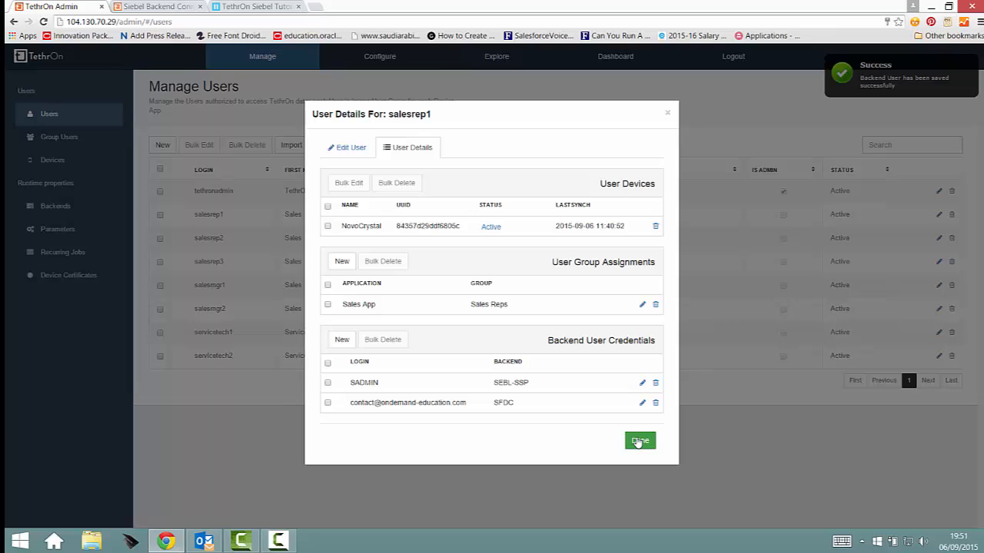
{"action": "left_click", "coordinate": [638, 442]}
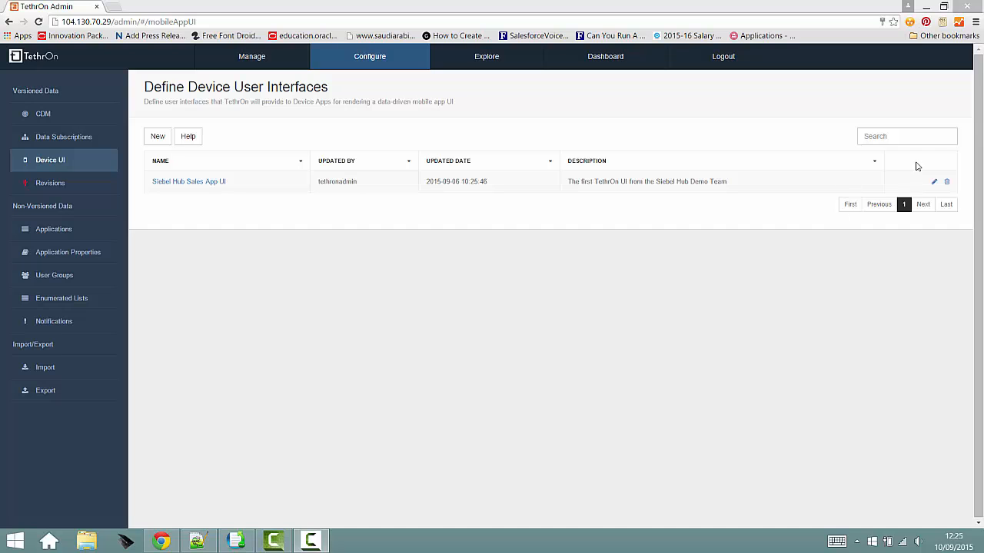
- Auto-generate Campaign list, detail and edit components in the Siebel Hub Sales App UI
{"action": "left_click", "coordinate": [936, 185]}
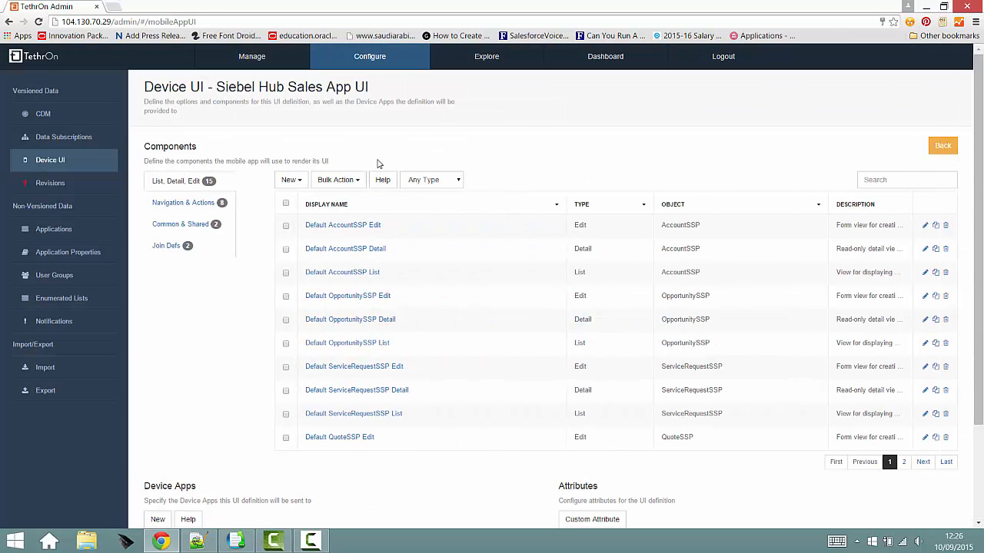
{"action": "left_click", "coordinate": [293, 181]}
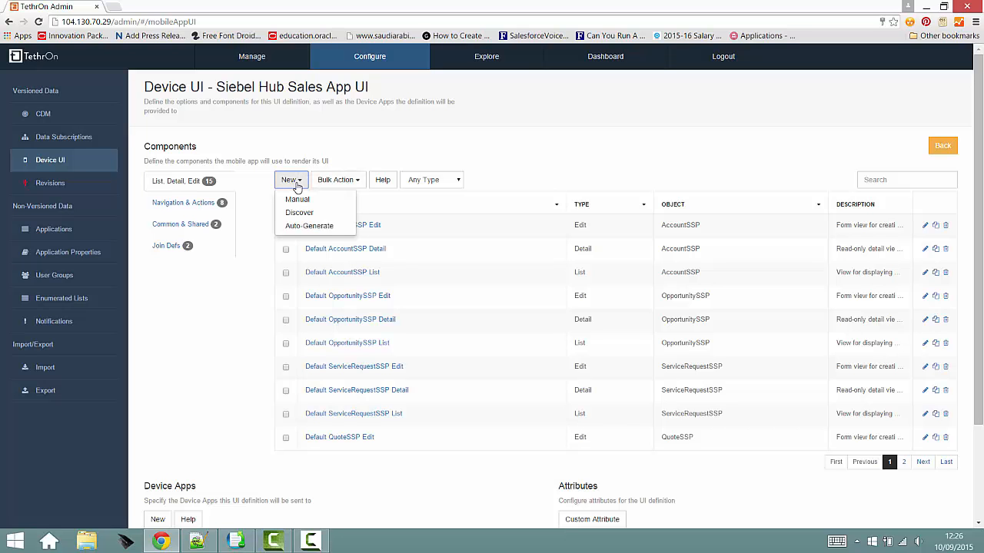
{"action": "left_click", "coordinate": [308, 226]}
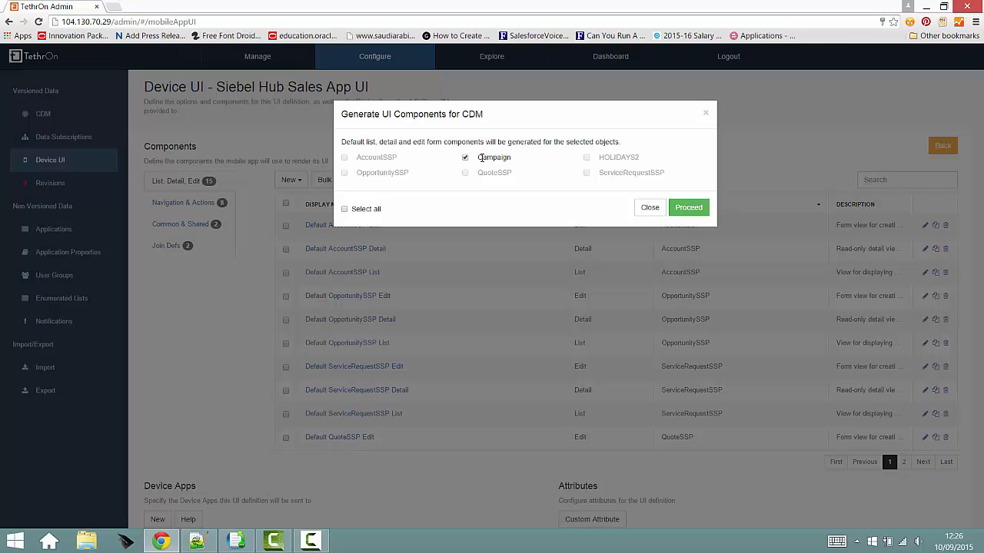
{"action": "left_click", "coordinate": [689, 207]}
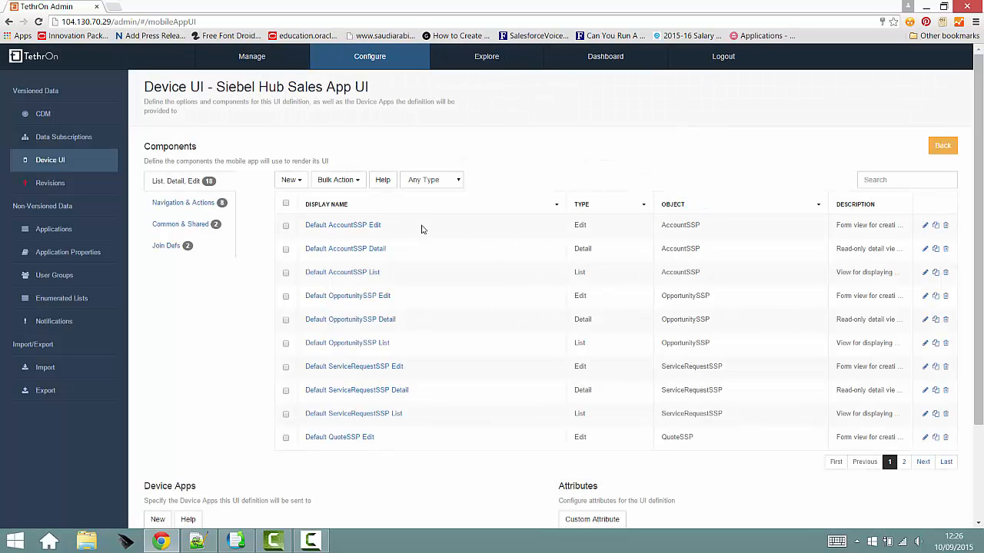
- Filter the components by Edit Form, List View and Detail View to confirm the Campaign components
{"action": "left_click", "coordinate": [428, 182]}
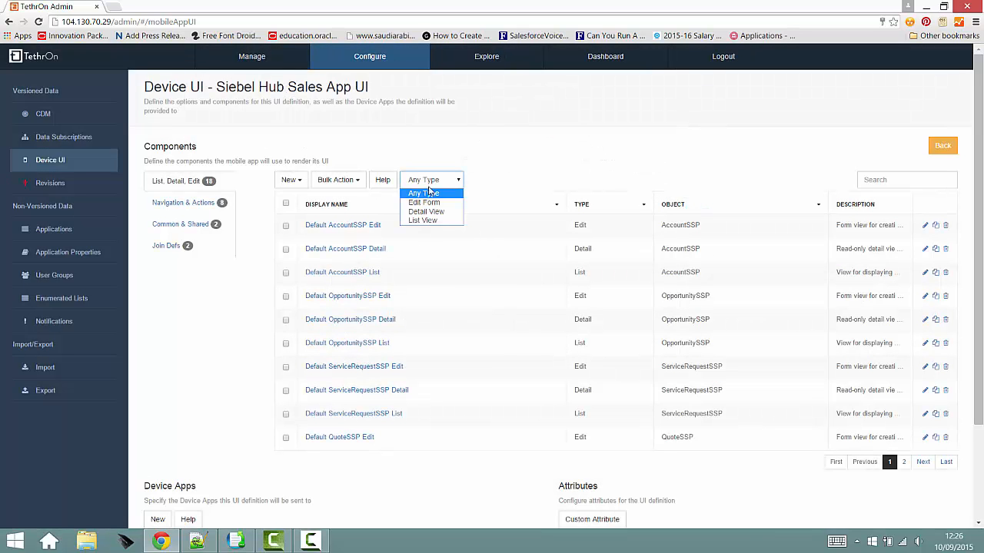
{"action": "left_click", "coordinate": [428, 203]}
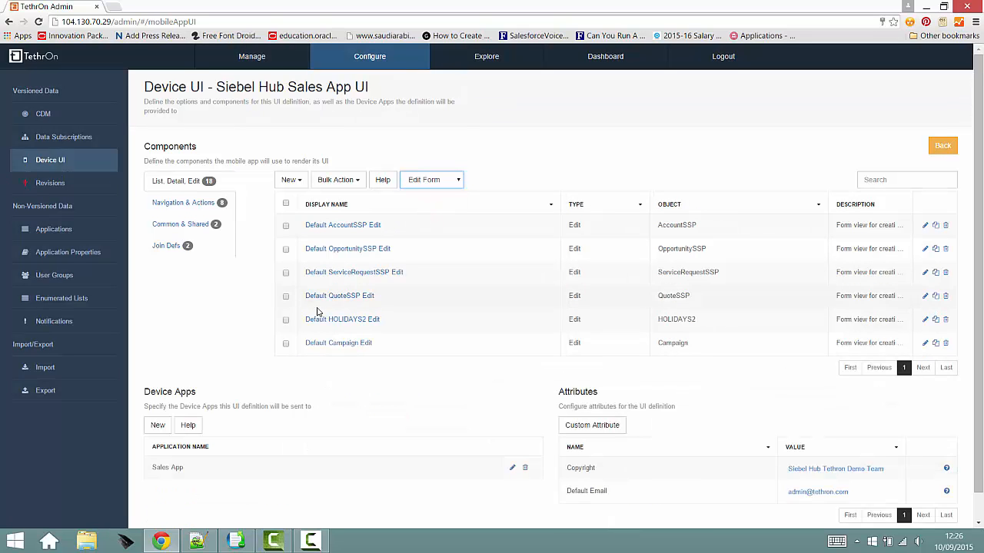
{"action": "left_click", "coordinate": [431, 180]}
{"action": "left_click", "coordinate": [431, 222]}
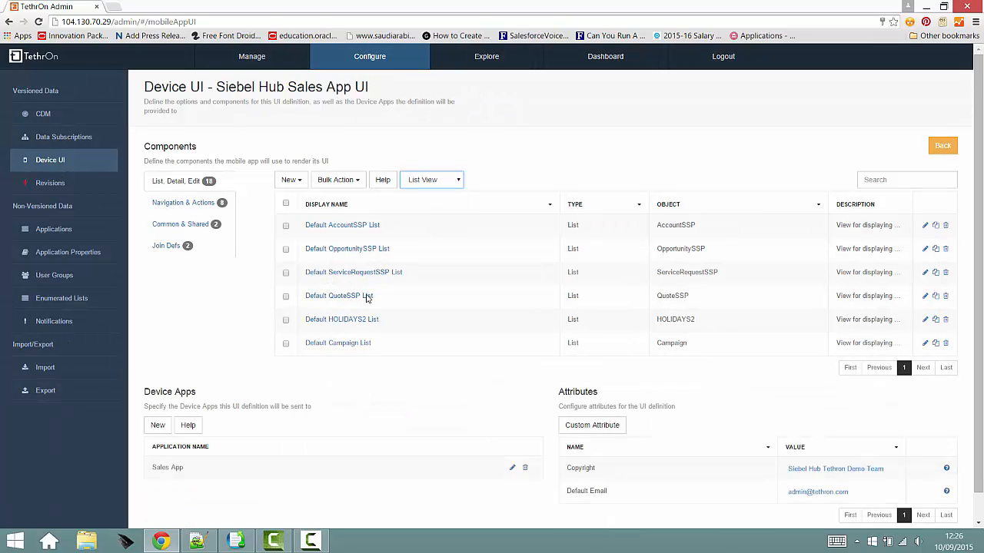
{"action": "left_click", "coordinate": [447, 178]}
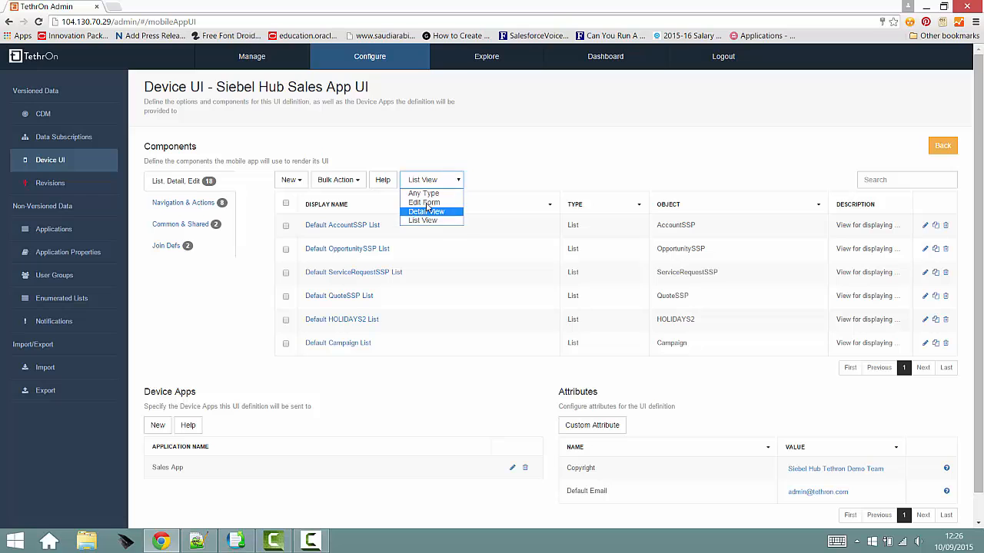
{"action": "left_click", "coordinate": [426, 212]}
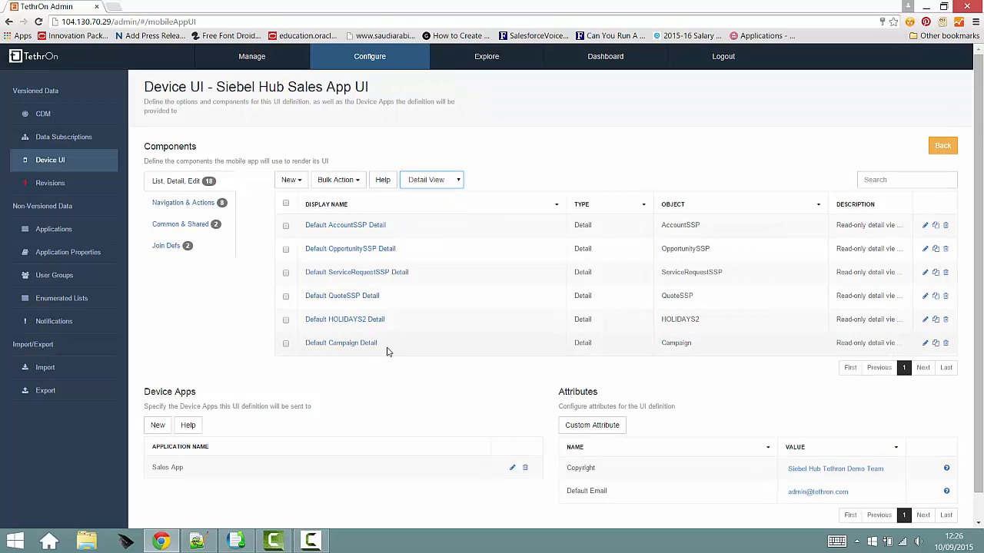
- On the Revisions page, start releasing a new configuration revision and begin its description
{"action": "left_click", "coordinate": [61, 183]}
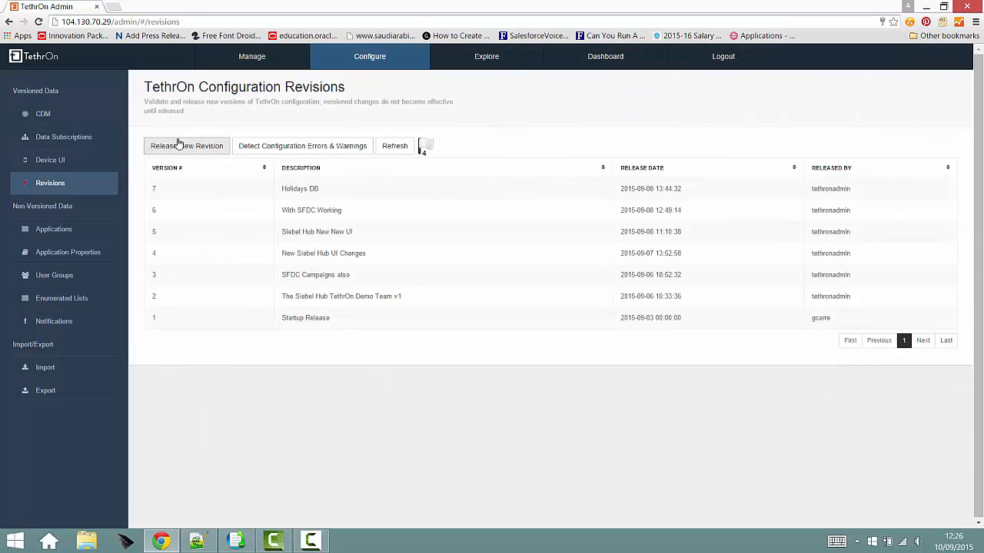
{"action": "left_click", "coordinate": [185, 146]}
{"action": "left_click", "coordinate": [513, 152]}
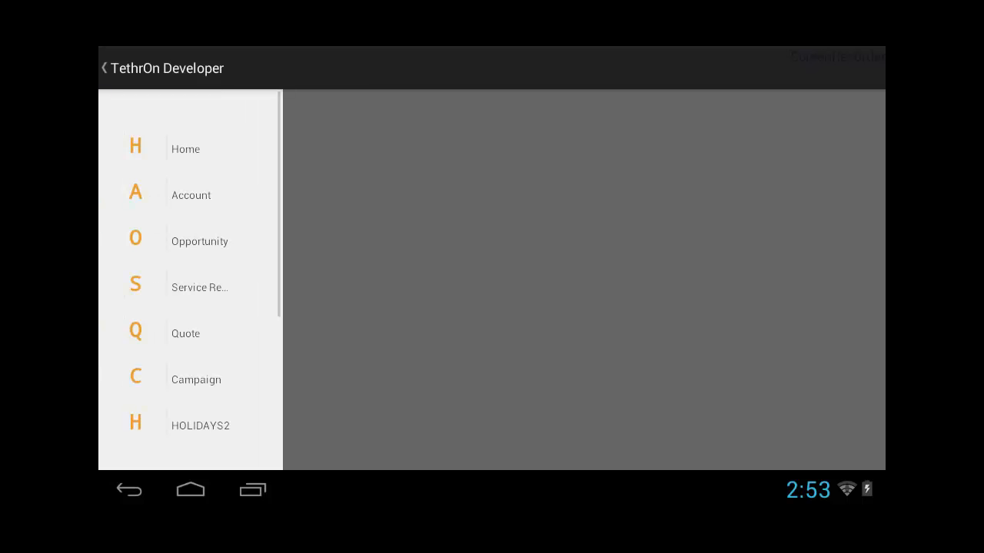
- Show all Accounts in the mobile app, then open the Campaigns list
{"action": "left_click", "coordinate": [225, 199]}
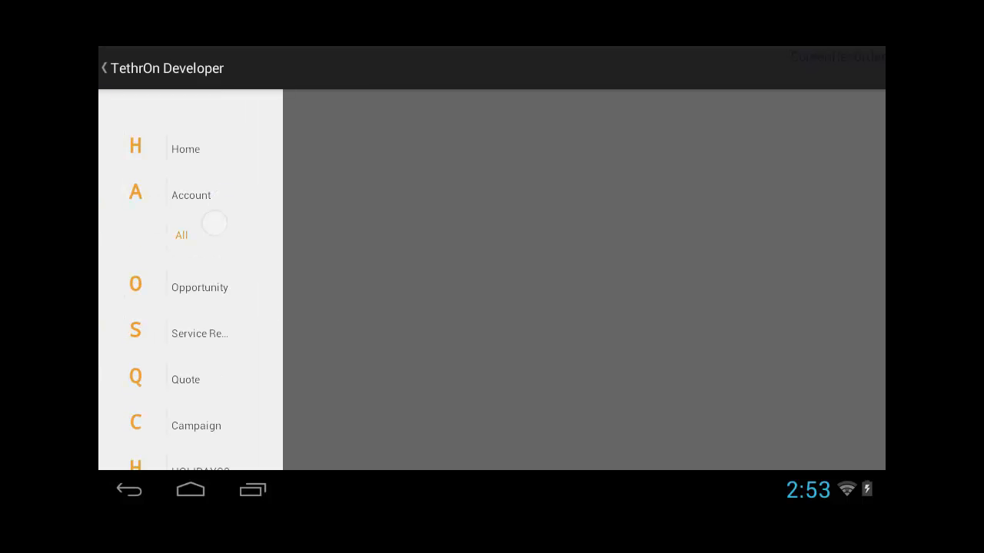
{"action": "left_click", "coordinate": [215, 223]}
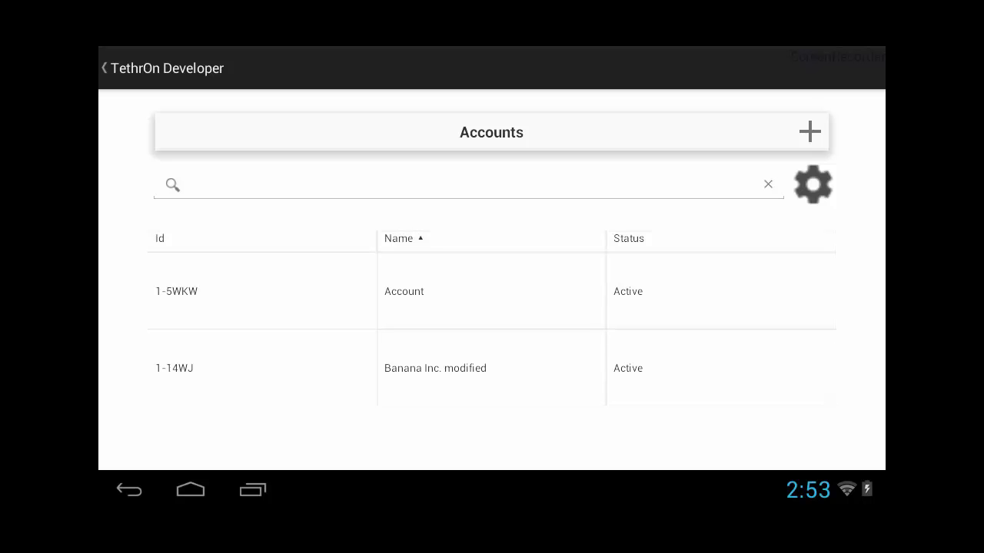
{"action": "left_click", "coordinate": [112, 68]}
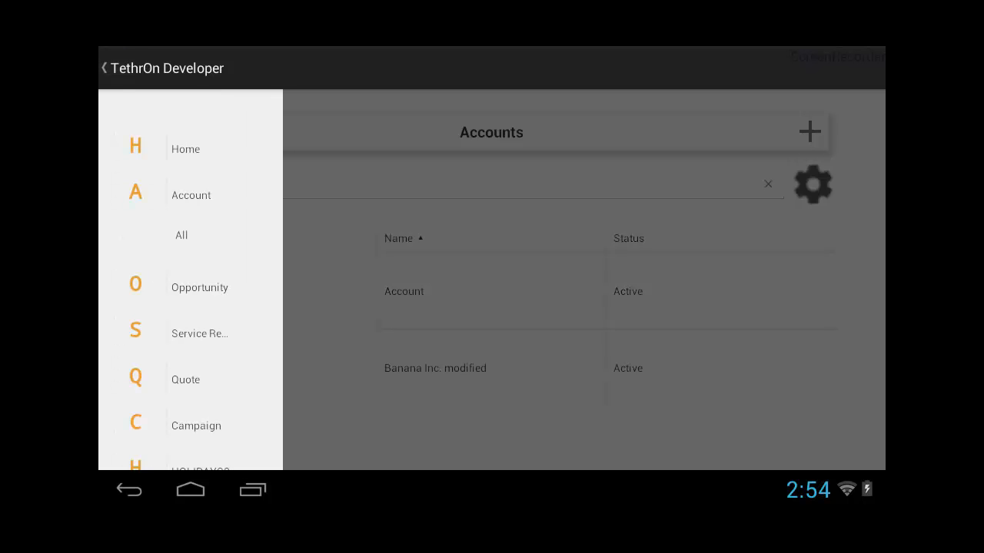
{"action": "left_click_drag", "start_coordinate": [255, 389], "coordinate": [256, 270]}
{"action": "left_click", "coordinate": [193, 308]}
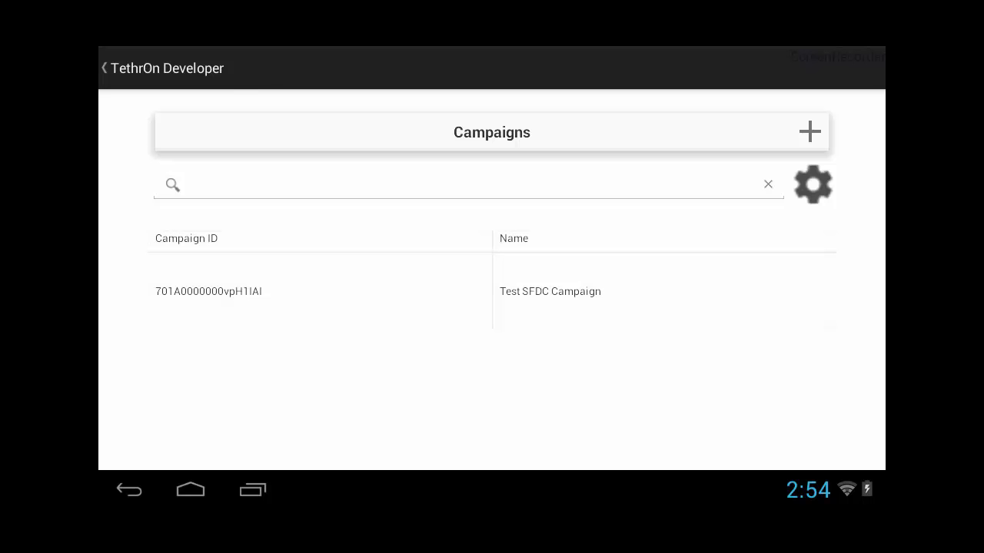
- Expand the HOLIDAYS2 entries and move on to the SysLogs screen
{"action": "left_click", "coordinate": [165, 68]}
{"action": "left_click_drag", "start_coordinate": [248, 350], "coordinate": [248, 218]}
{"action": "left_click", "coordinate": [220, 265]}
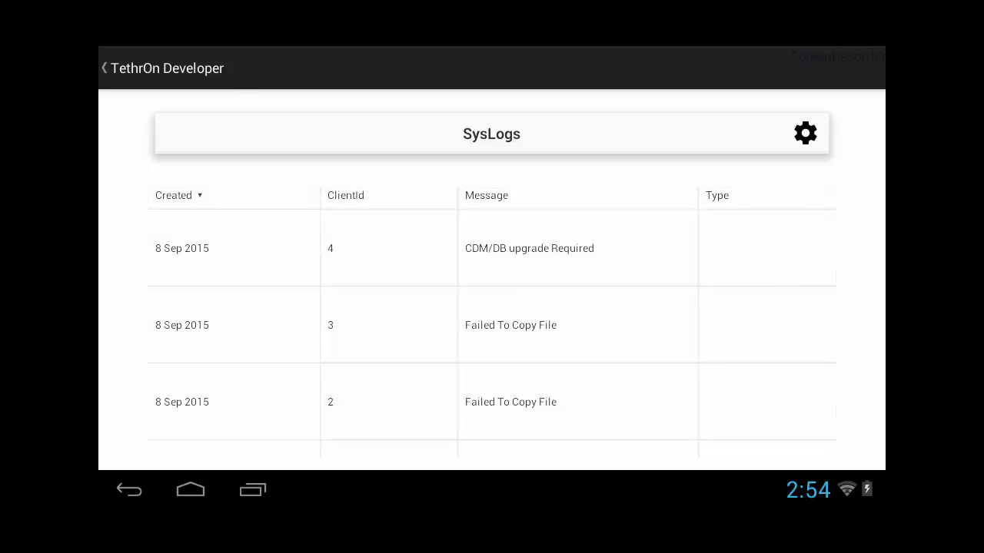
{"action": "left_click", "coordinate": [165, 67]}
{"action": "left_click_drag", "start_coordinate": [217, 103], "coordinate": [218, 349]}
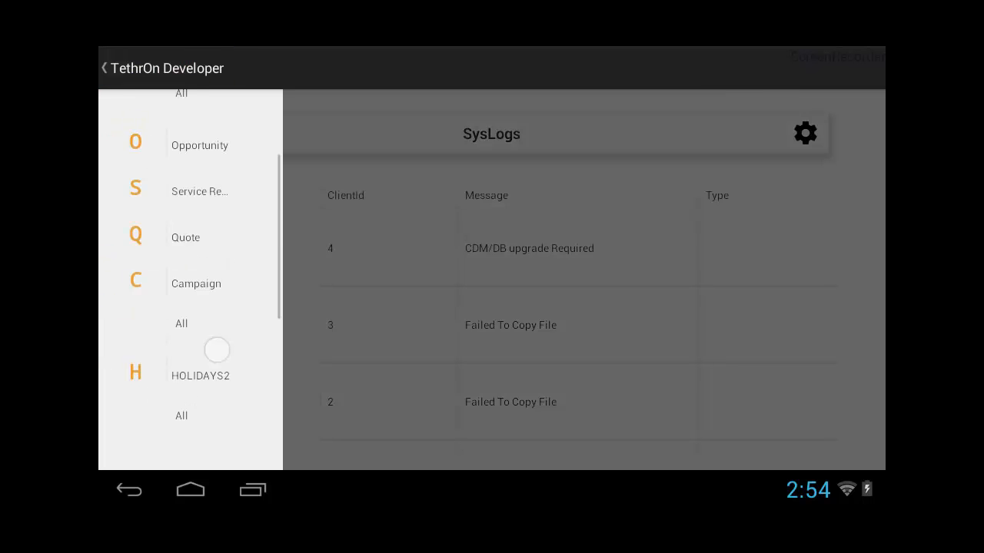